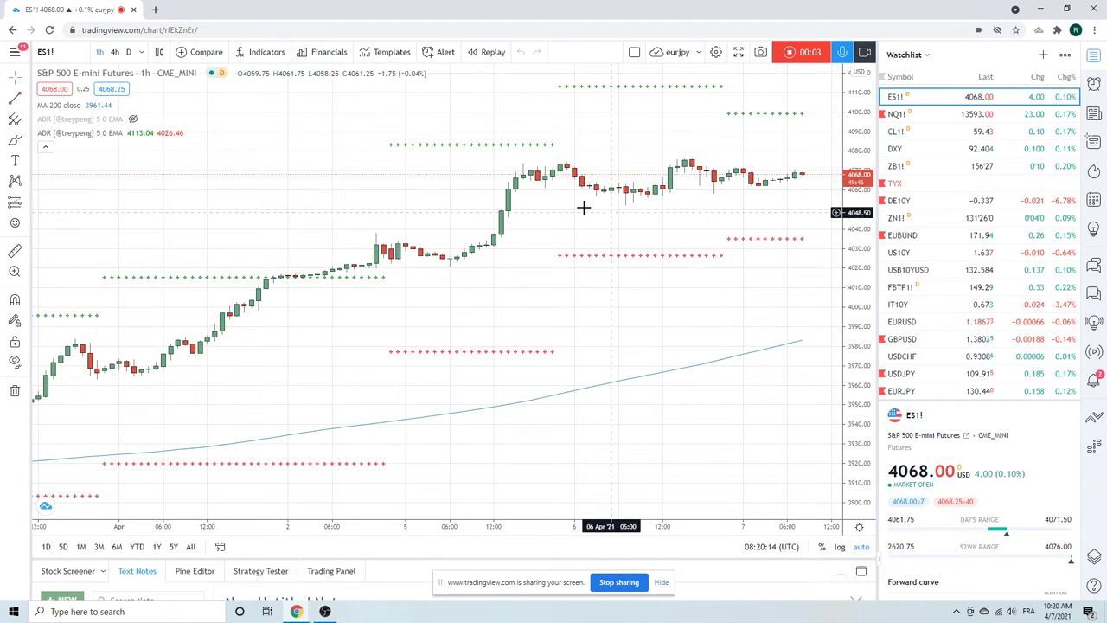
- Show the EURUSD chart from the Watchlist on the daily (D) interval
scroll(579, 208, "down", 2)
scroll(578, 207, "down", 2)
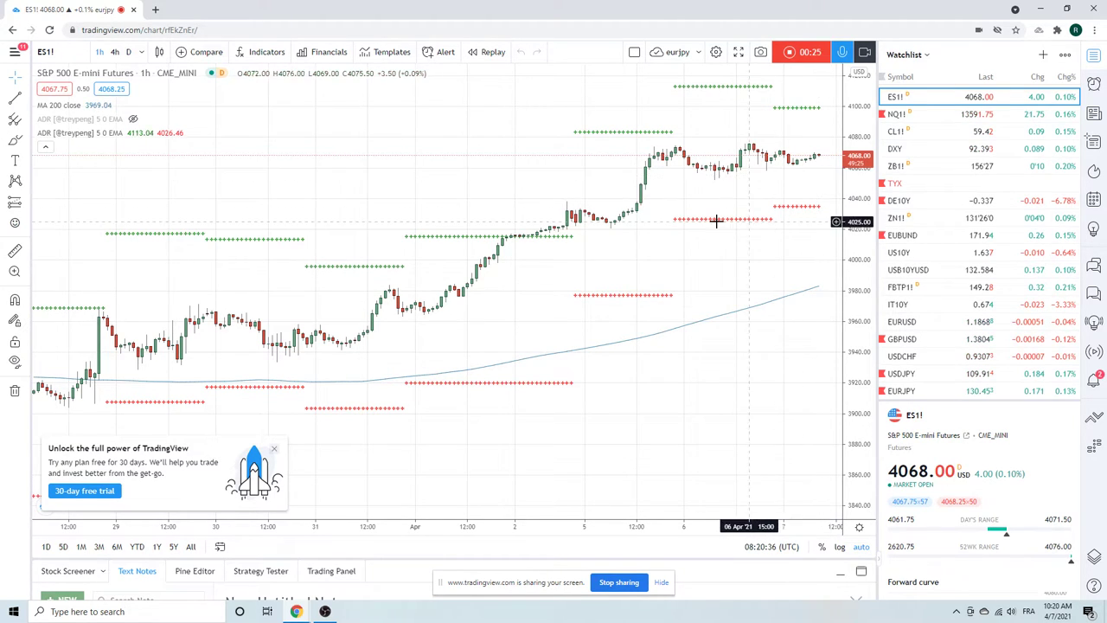
scroll(659, 222, "down", 1)
scroll(659, 222, "down", 1)
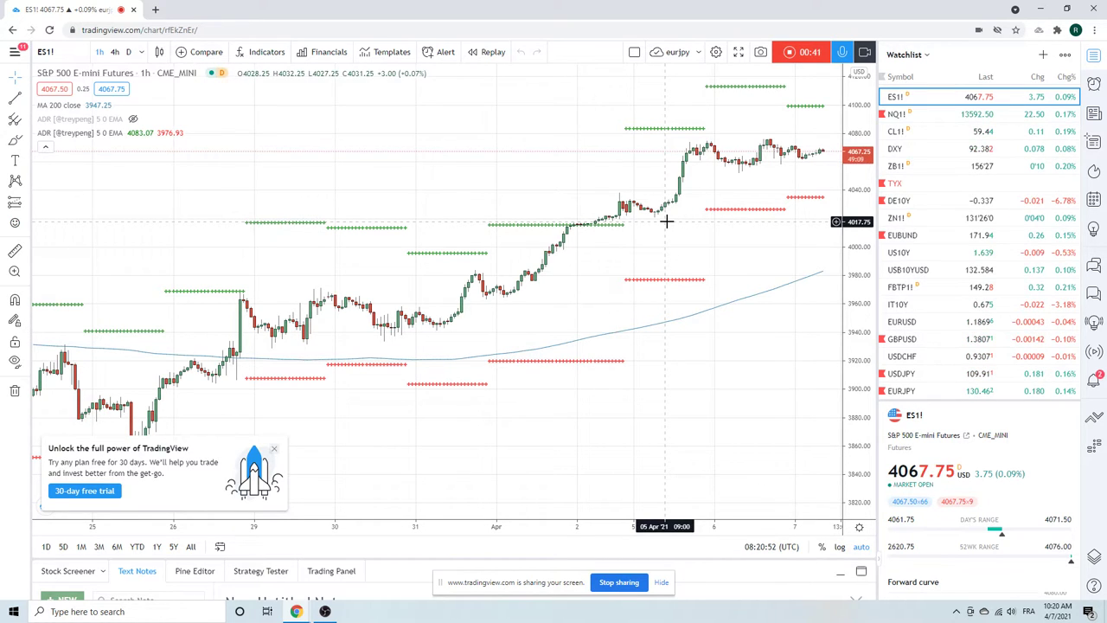
scroll(925, 259, "down", 1)
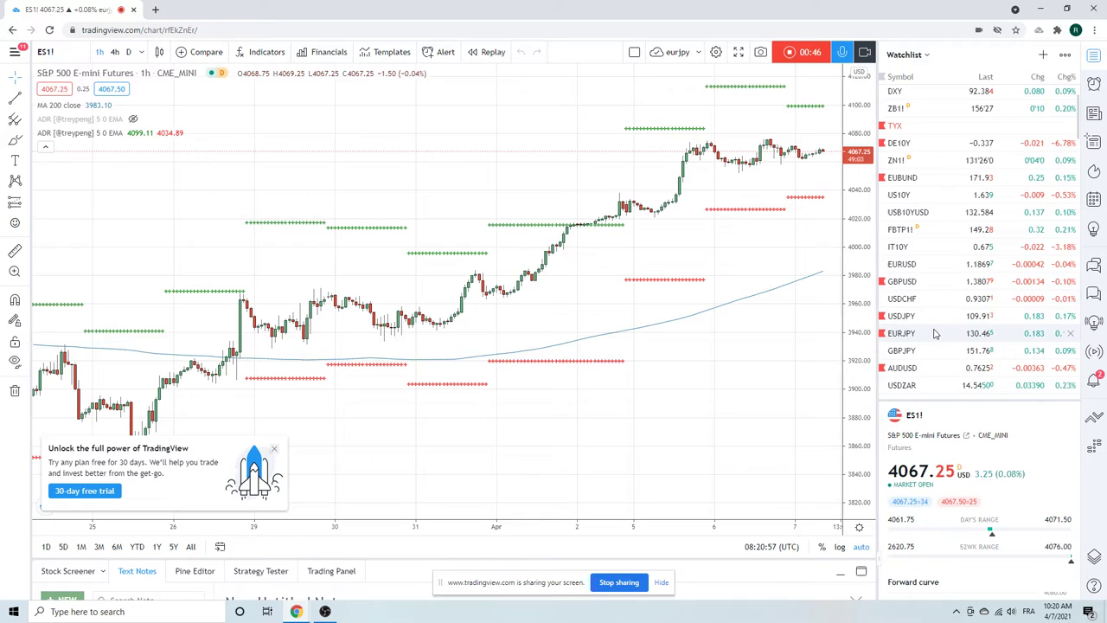
left_click(916, 264)
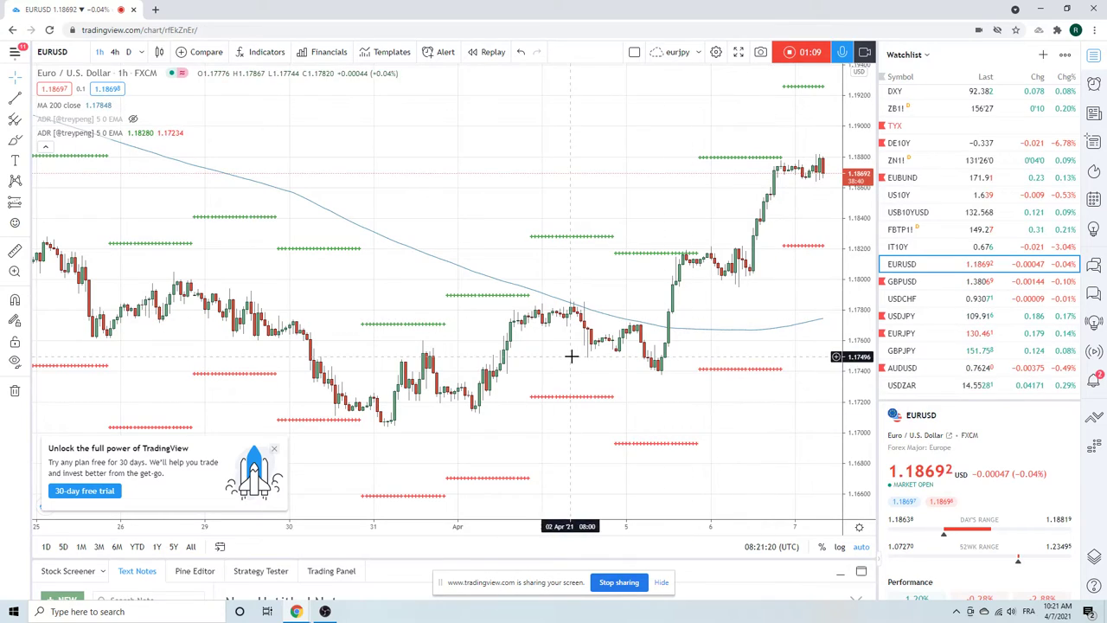
left_click(128, 52)
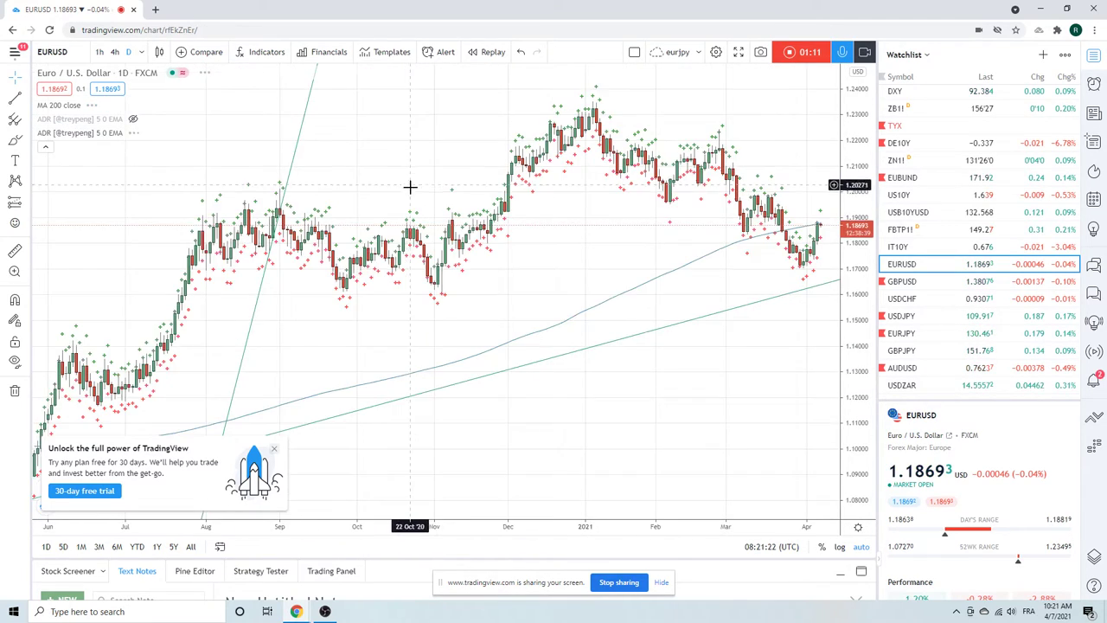
scroll(395, 206, "up", 5)
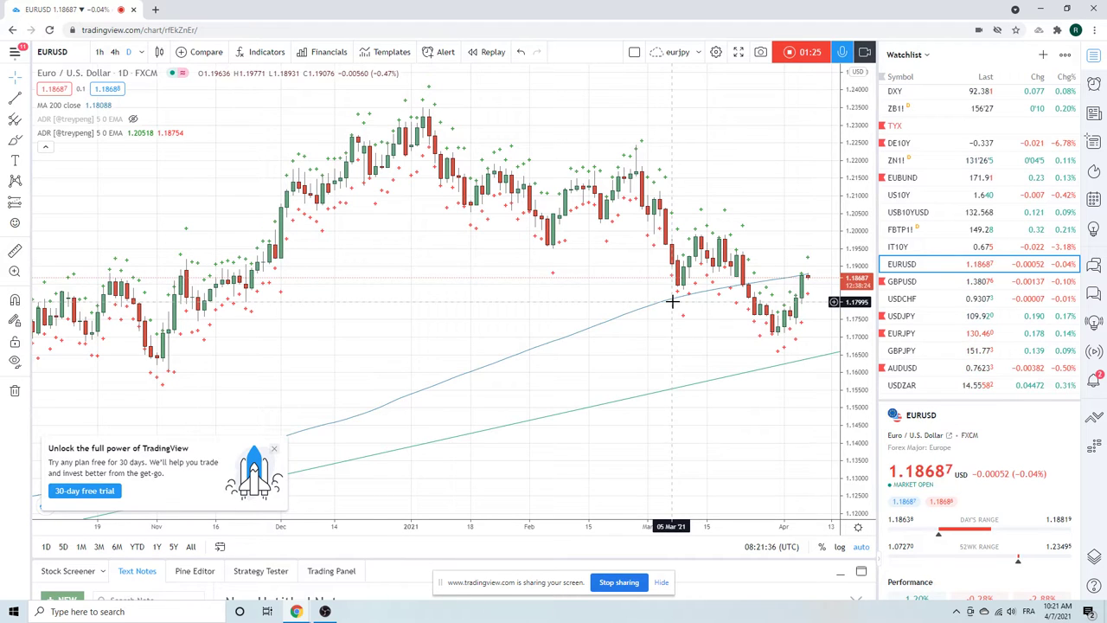
scroll(657, 304, "up", 4)
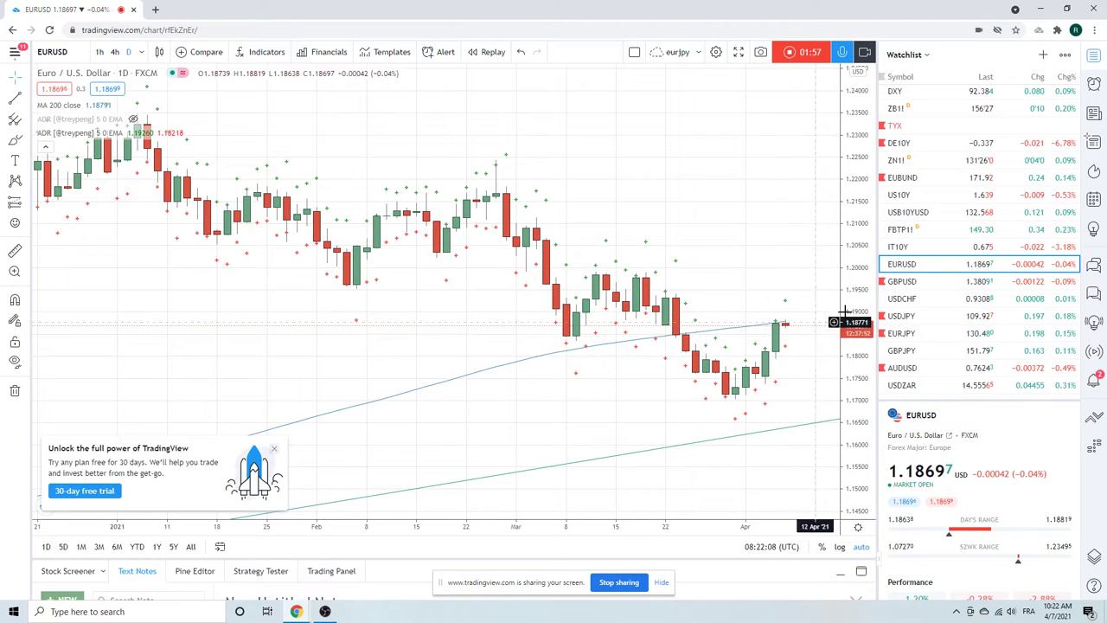
- Load the USDJPY daily chart from the Watchlist and scroll further down the list
left_click(901, 316)
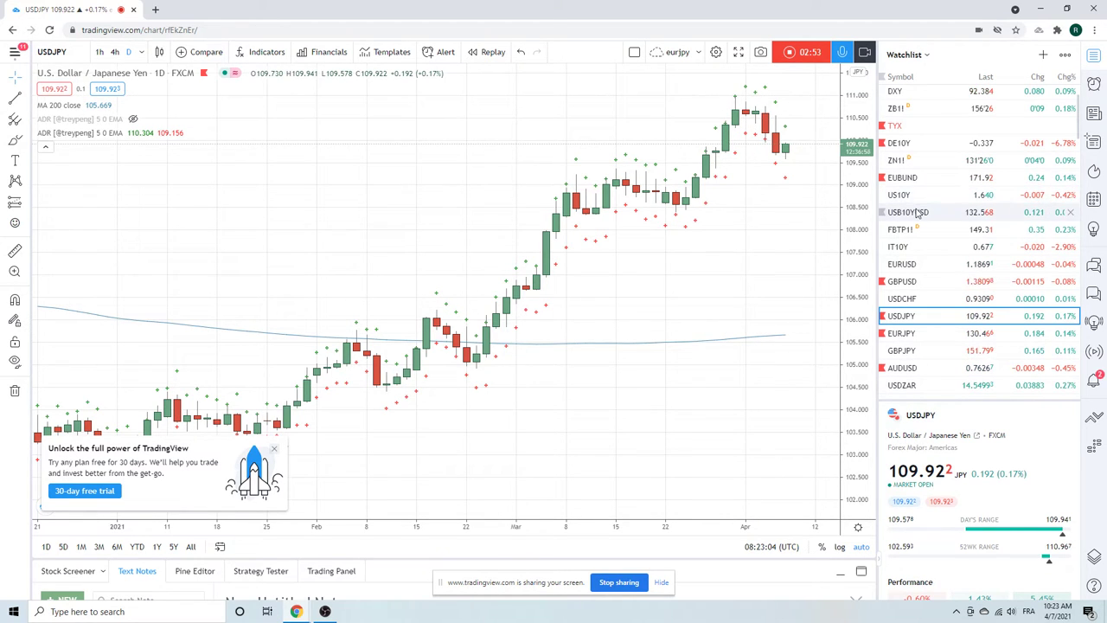
scroll(917, 242, "down", 3)
- Pass over EURJPY and bring up the AUDUSD daily chart zoomed in, near 0.7627
left_click(903, 277)
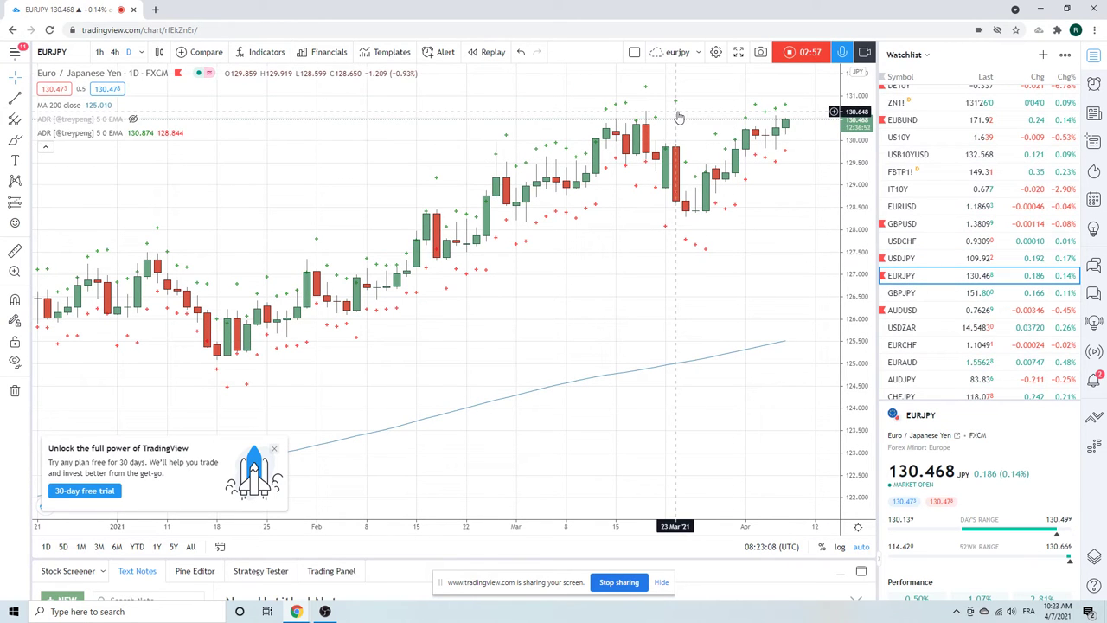
scroll(678, 114, "down", 4)
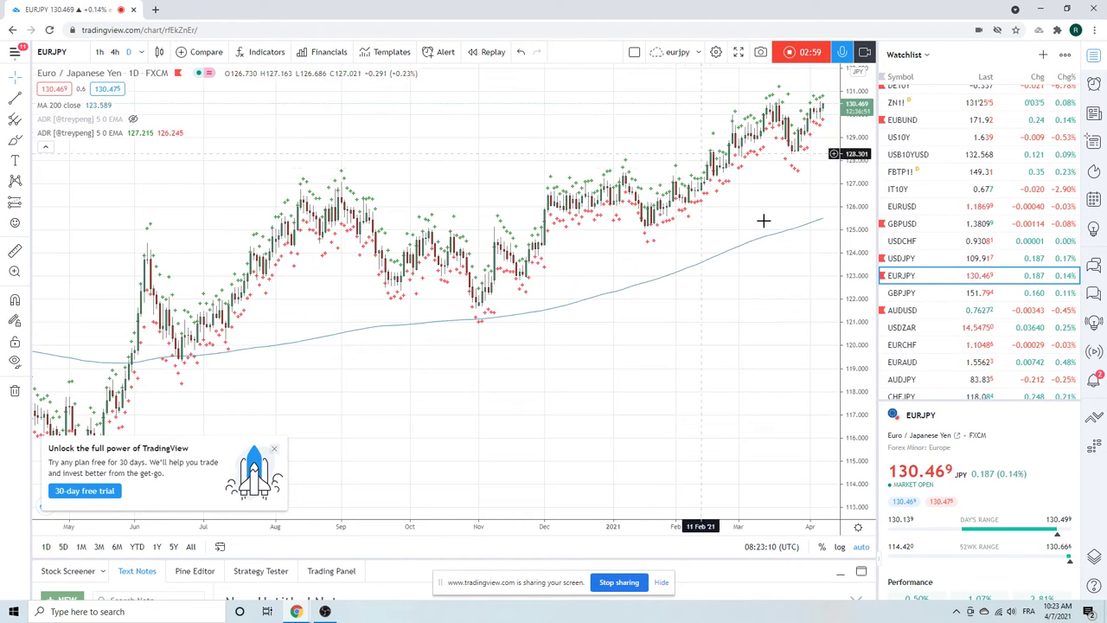
left_click(906, 312)
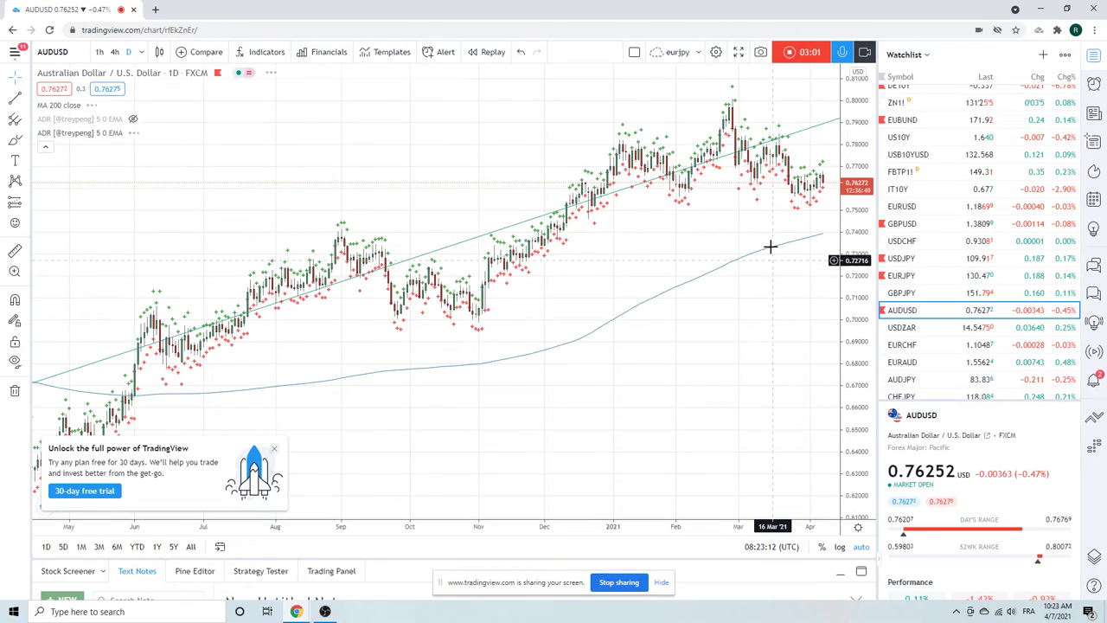
scroll(733, 235, "up", 3)
scroll(730, 236, "up", 2)
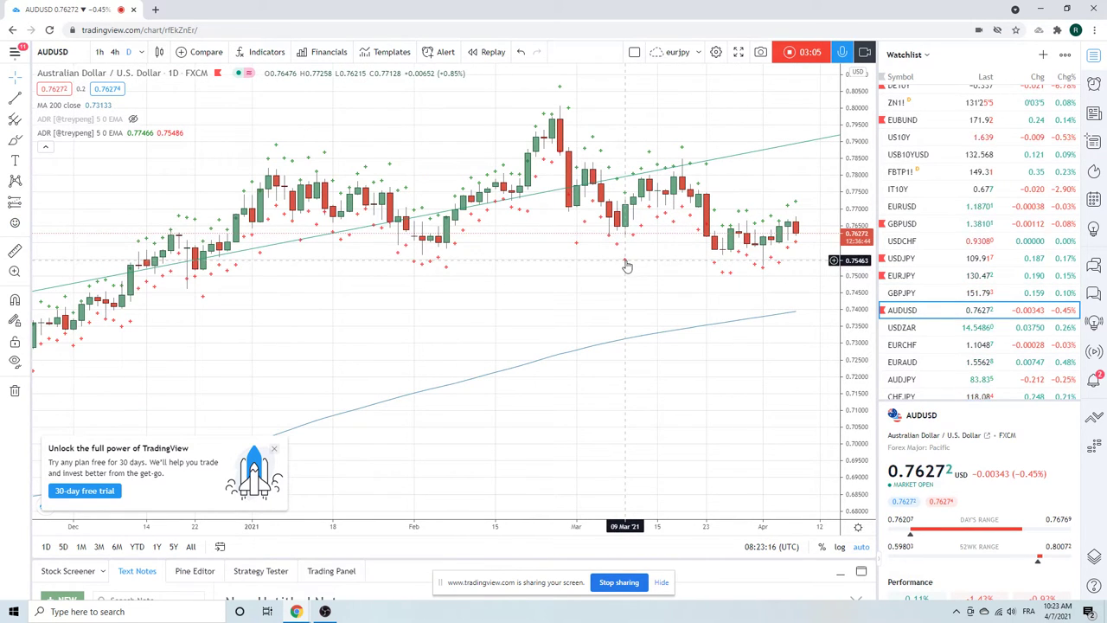
- Hide the ADR indicator on the AUDUSD chart, then pull up the green trendline's options
right_click(623, 260)
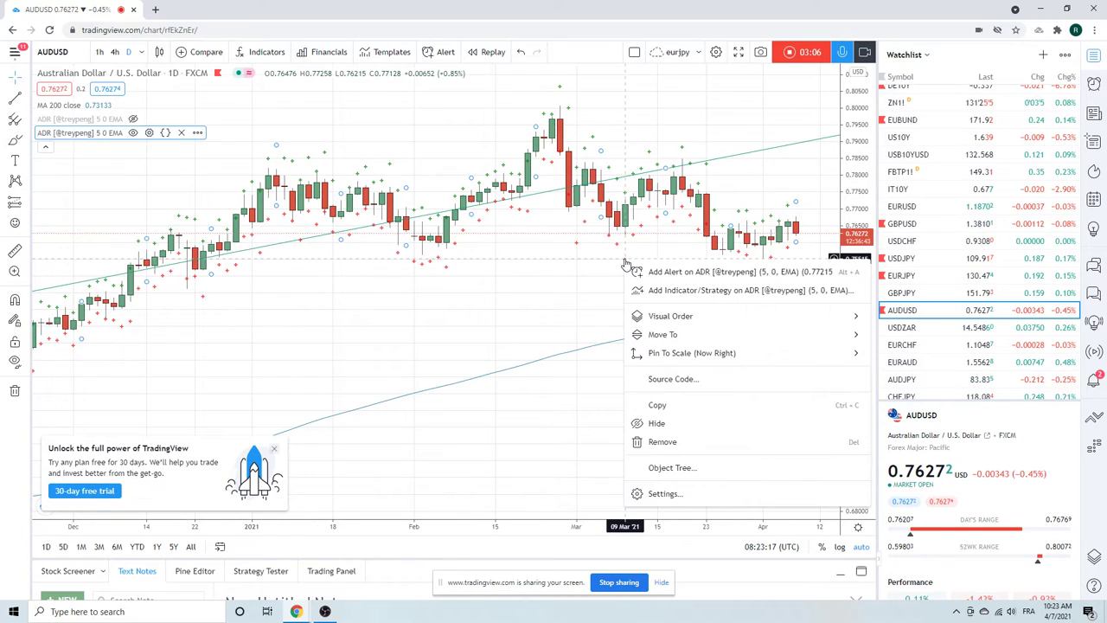
left_click(657, 423)
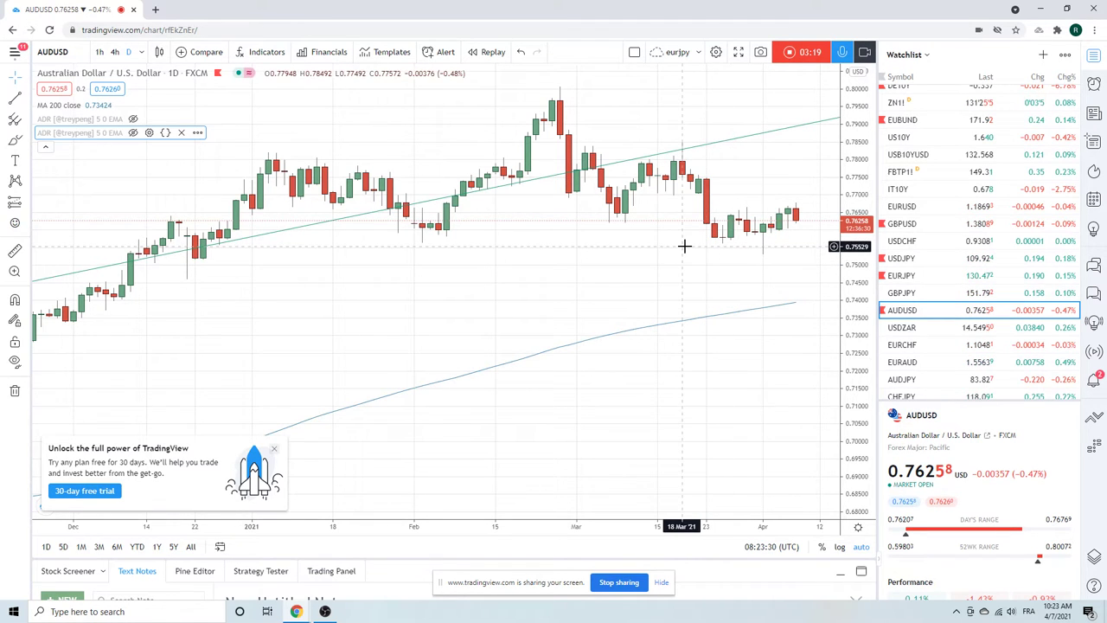
right_click(718, 145)
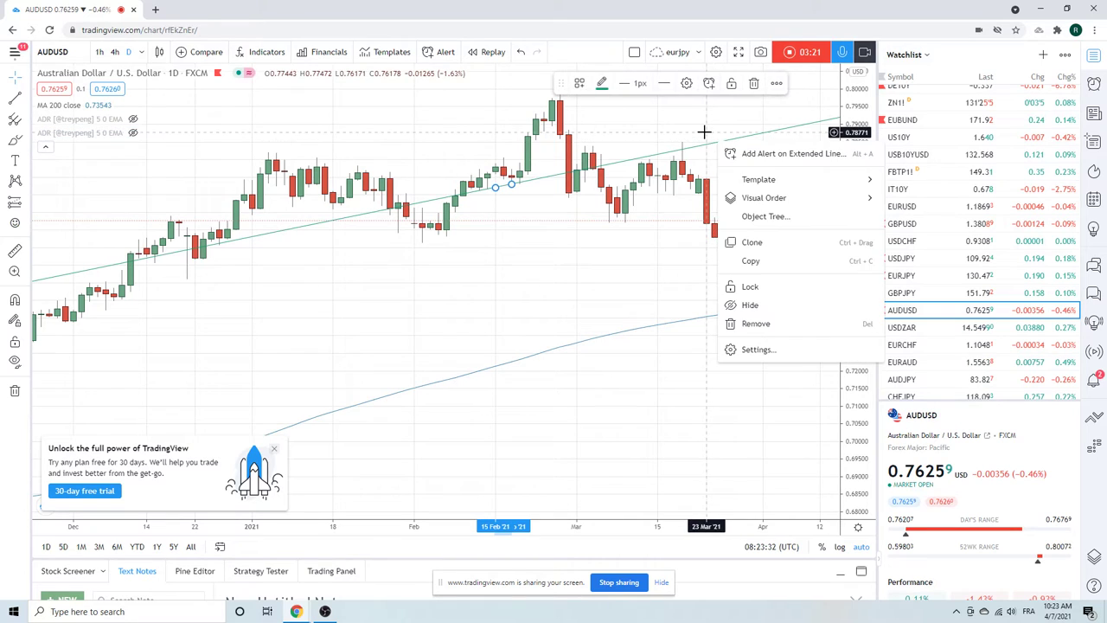
- Hide the rising green trendline from the AUDUSD daily chart
left_click(751, 305)
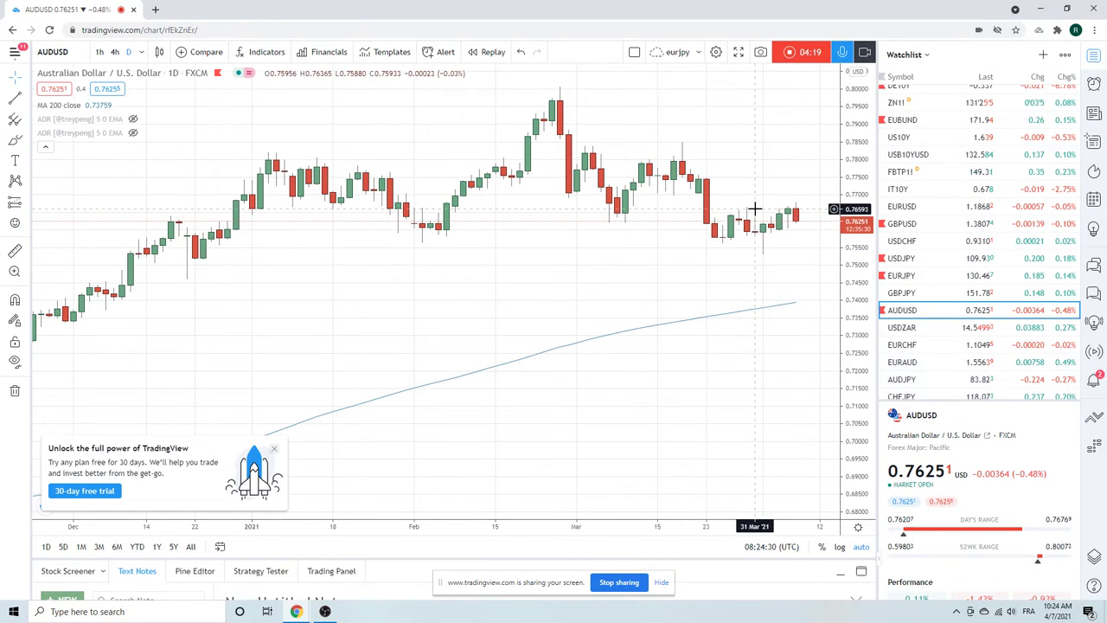
- Load USDZAR, hide its descending trendline, and zoom out around price 14.551
left_click(906, 329)
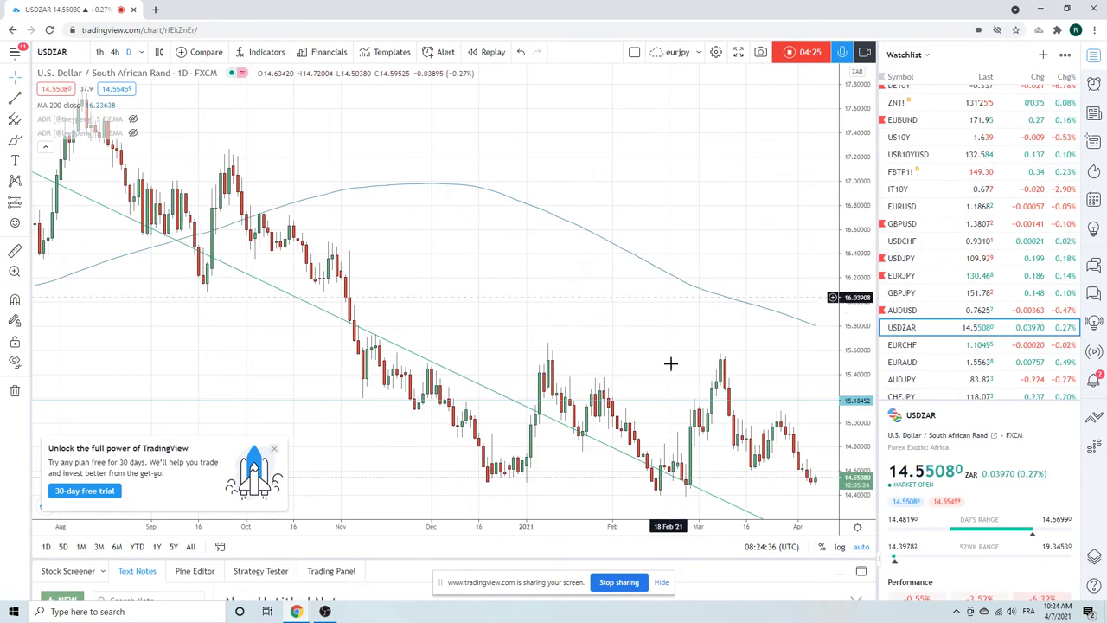
right_click(463, 380)
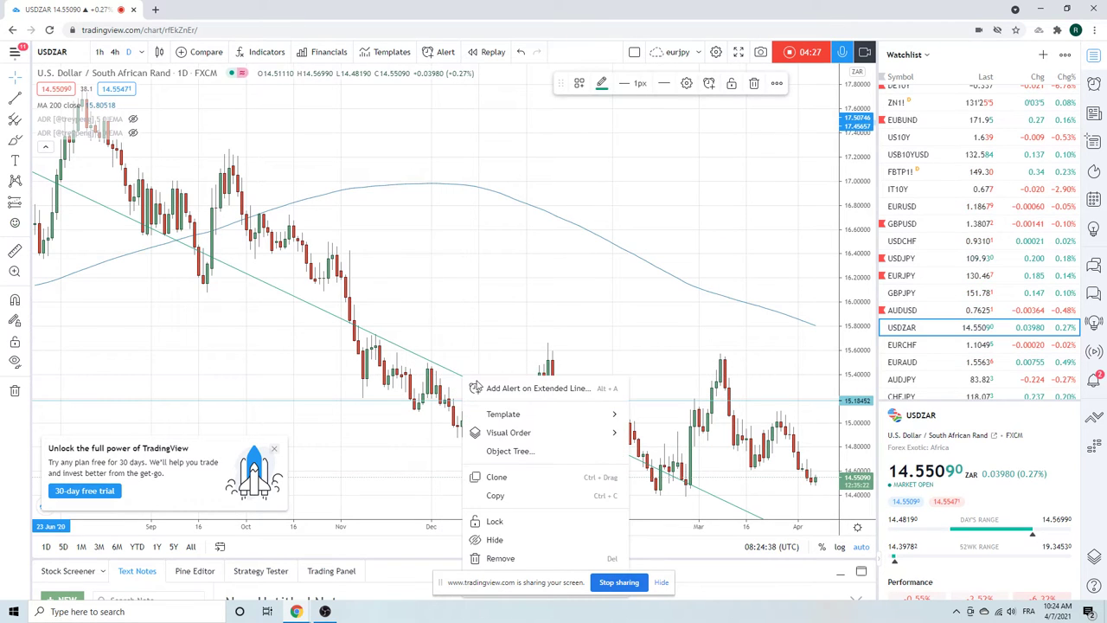
left_click(512, 544)
scroll(579, 363, "down", 3)
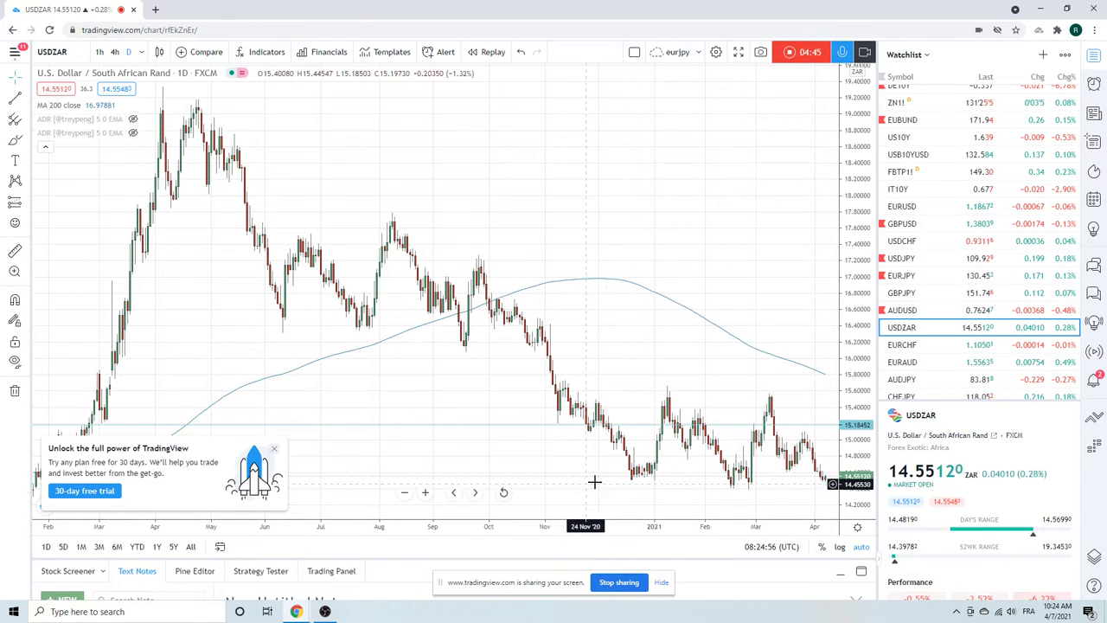
- Review the EURAUD and AUDJPY daily charts, ending on NZDUSD near 0.7032
scroll(917, 298, "down", 1)
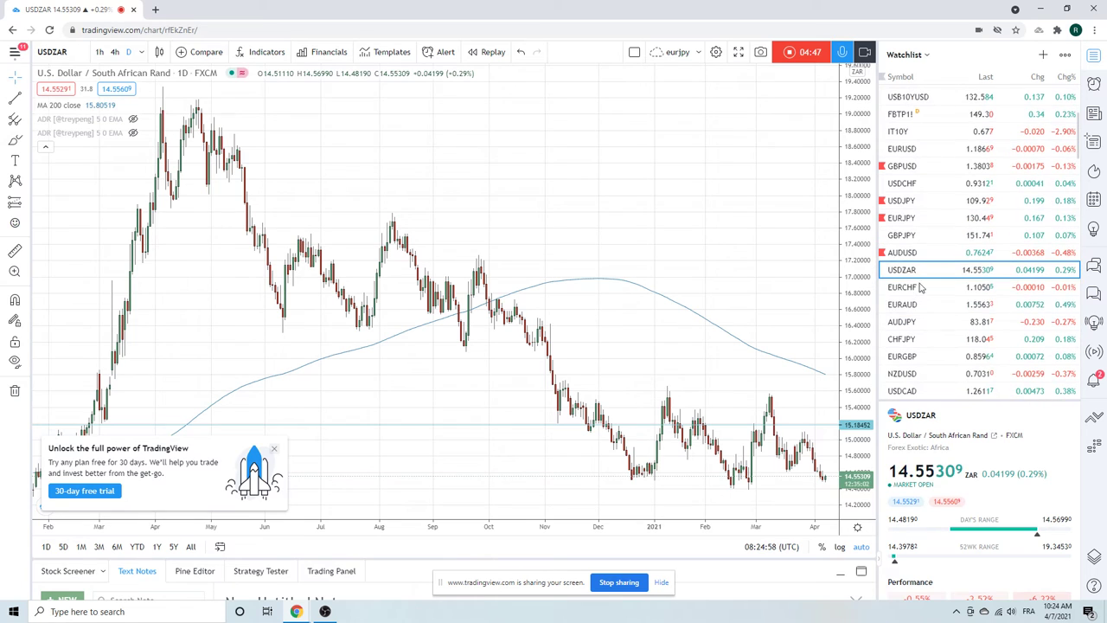
left_click(909, 310)
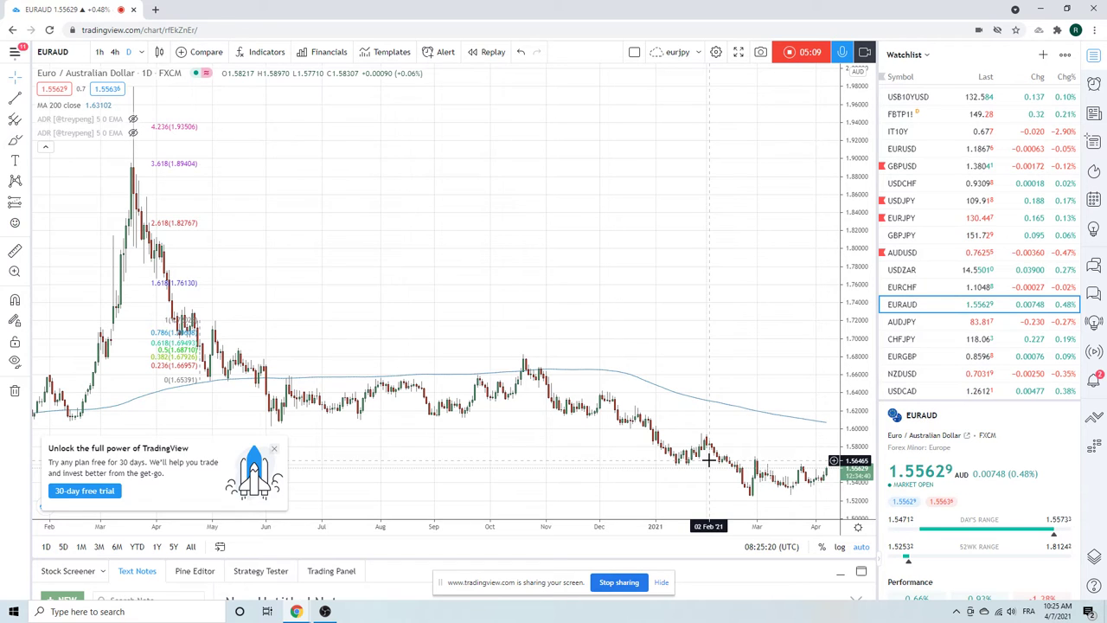
left_click(903, 323)
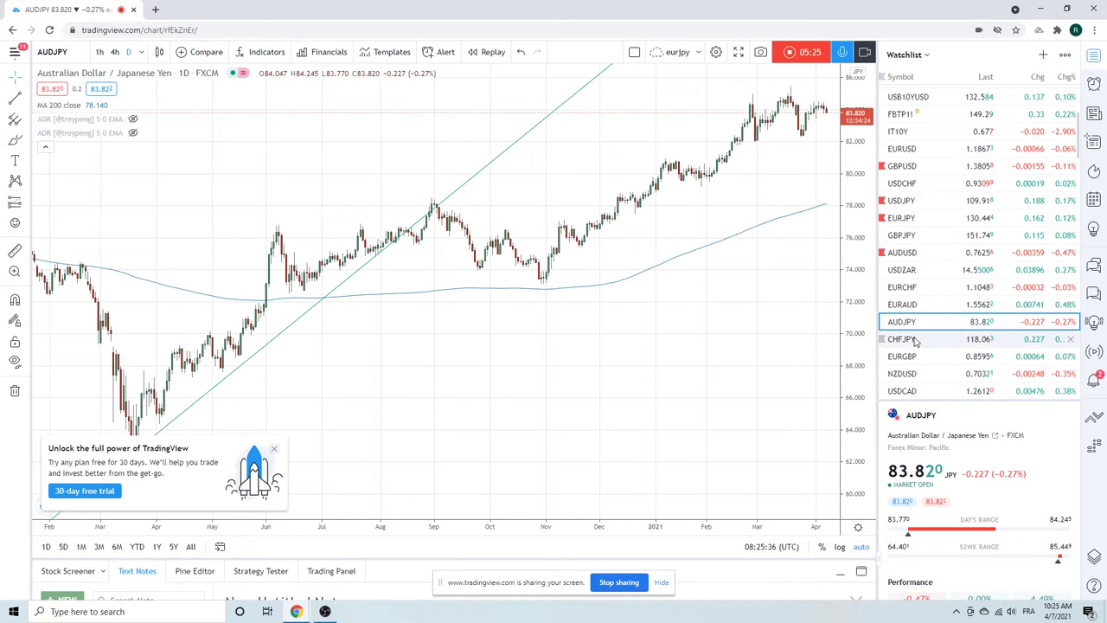
left_click(911, 373)
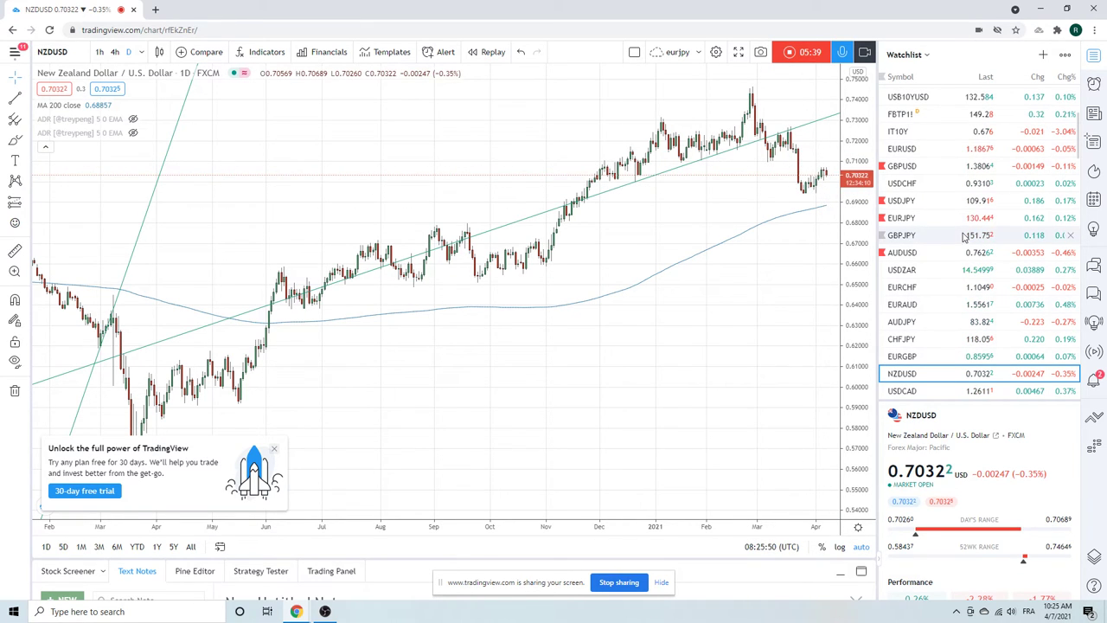
scroll(964, 236, "down", 3)
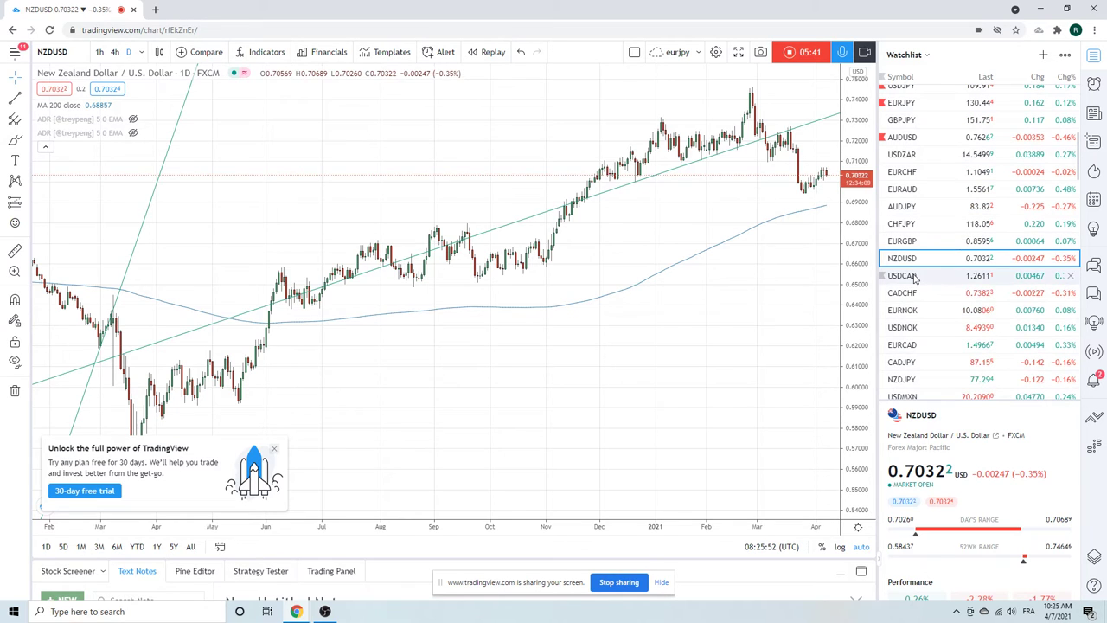
- Step through USDCAD and USDMXN, then load Gold Futures GC1! near 1737.2
left_click(914, 277)
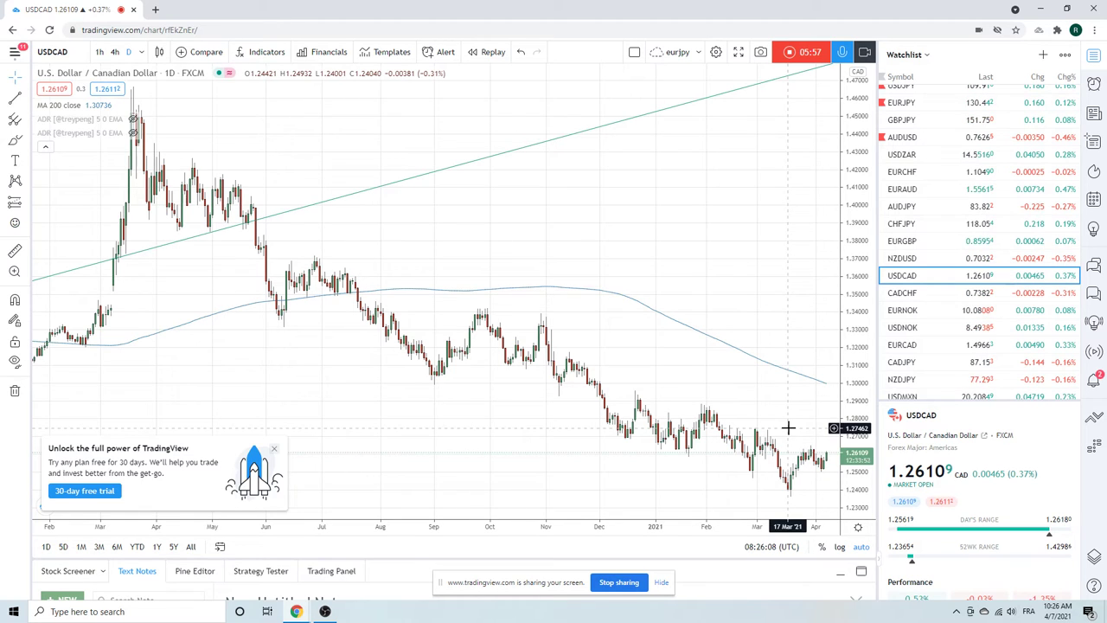
scroll(916, 311, "down", 3)
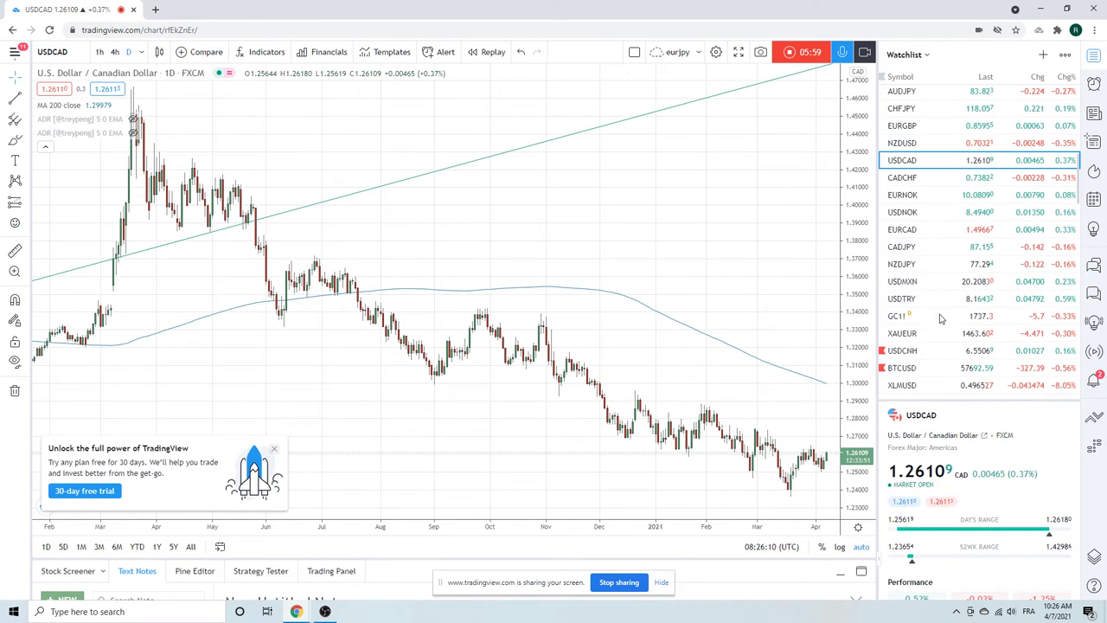
left_click(921, 281)
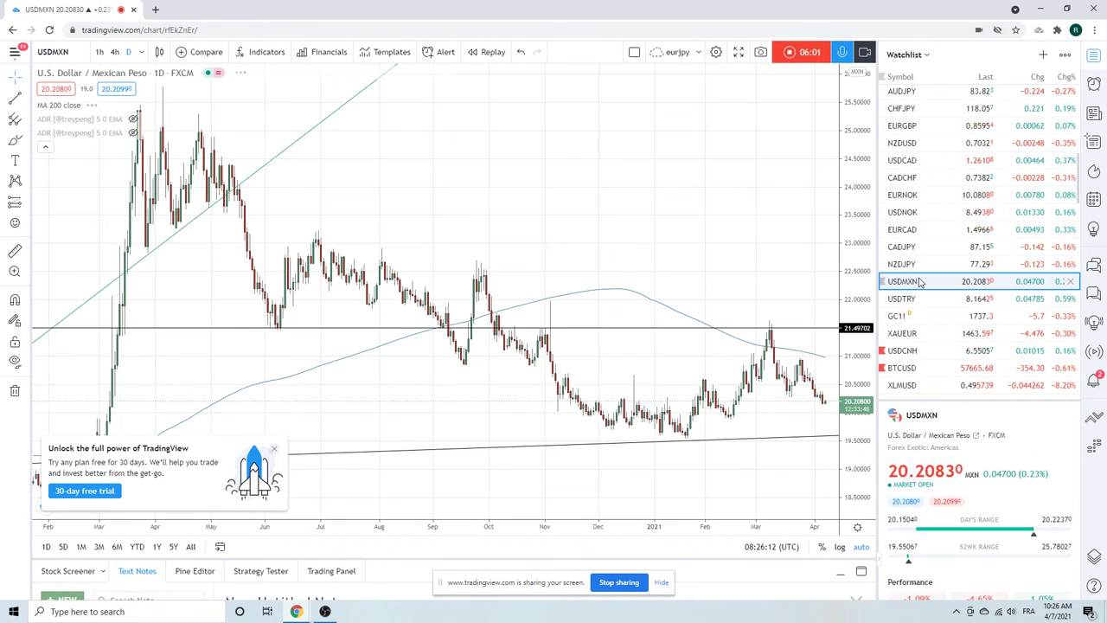
left_click(900, 318)
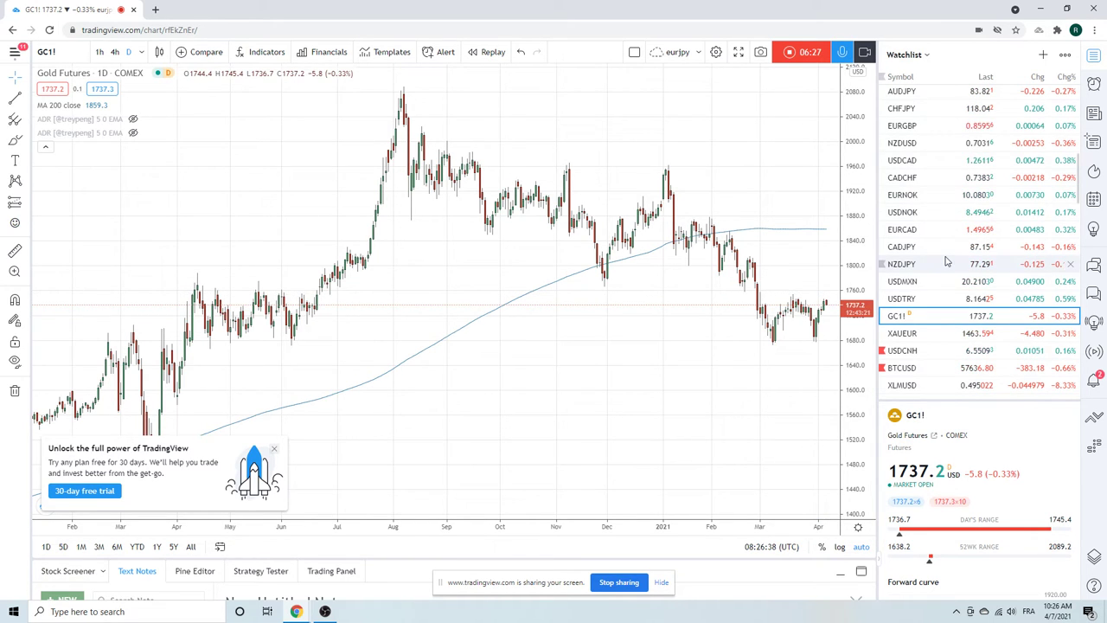
- Load and zoom into Bitcoin BTCUSD, then switch to Kraken XLMUSD near 0.4950
scroll(946, 262, "down", 1)
scroll(946, 261, "down", 1)
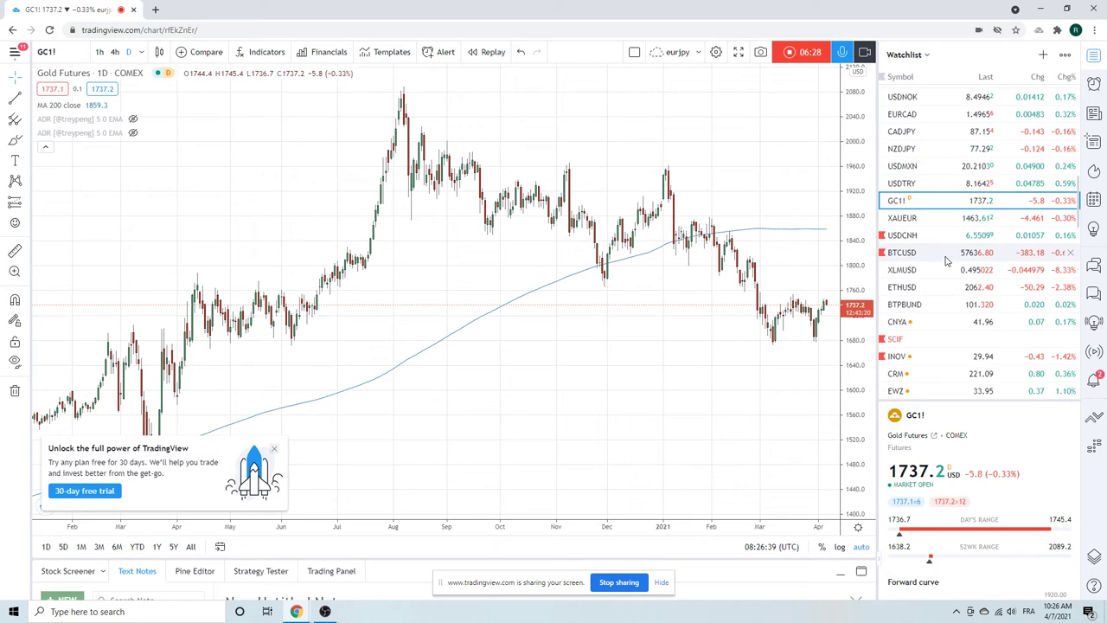
left_click(898, 257)
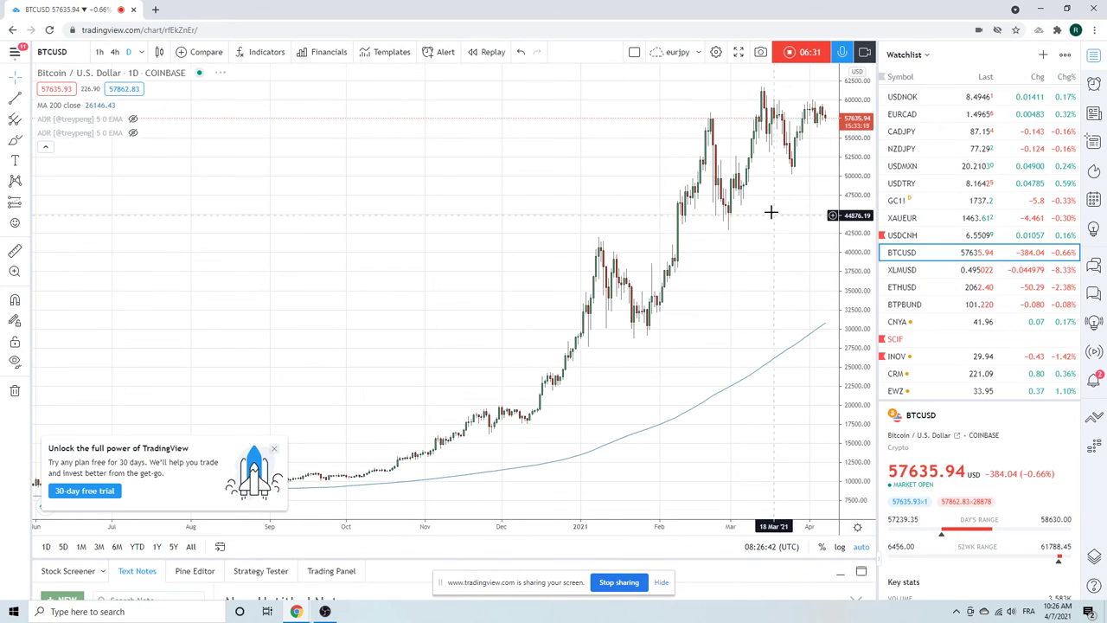
scroll(770, 211, "up", 3)
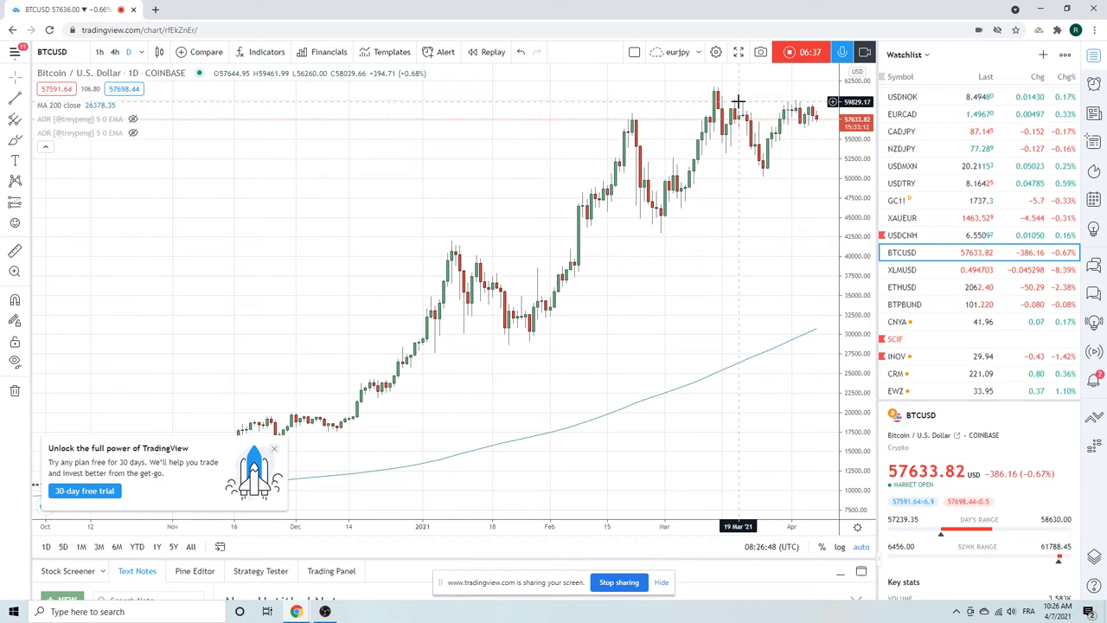
left_click(901, 269)
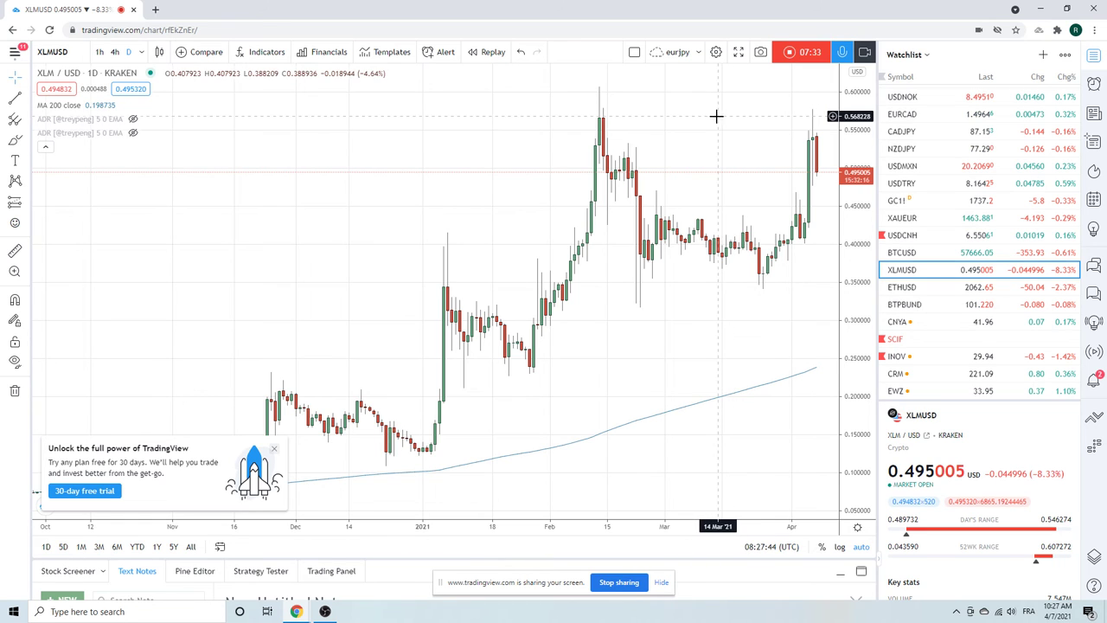
- Zoom the XLMUSD chart out and back in, then load Bitstamp ETHUSD near 2065.28
scroll(700, 144, "down", 3)
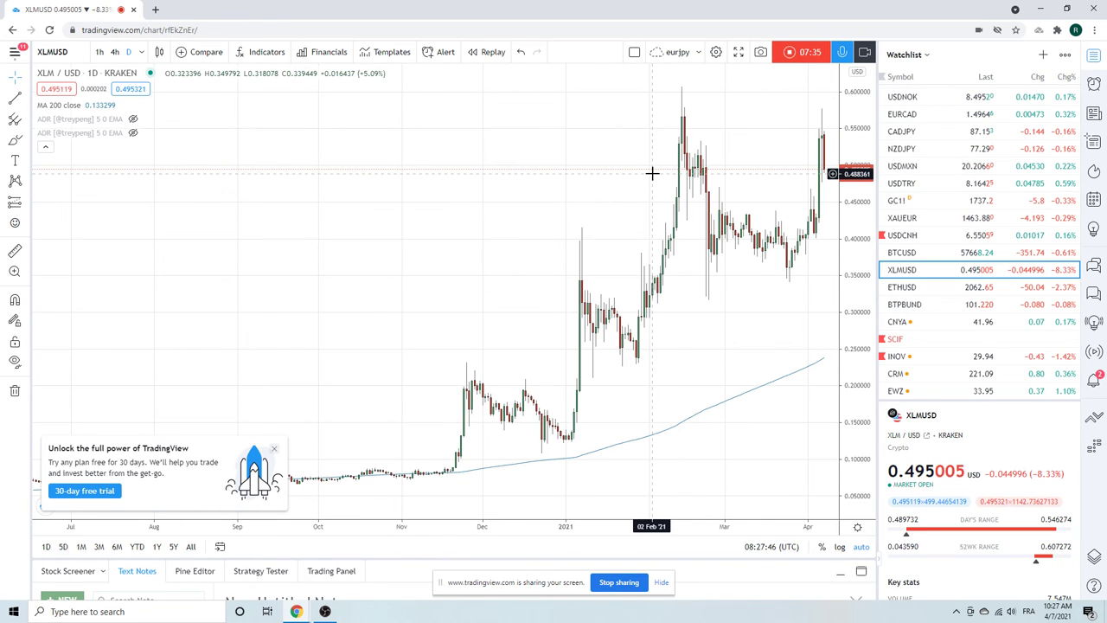
scroll(630, 208, "up", 3)
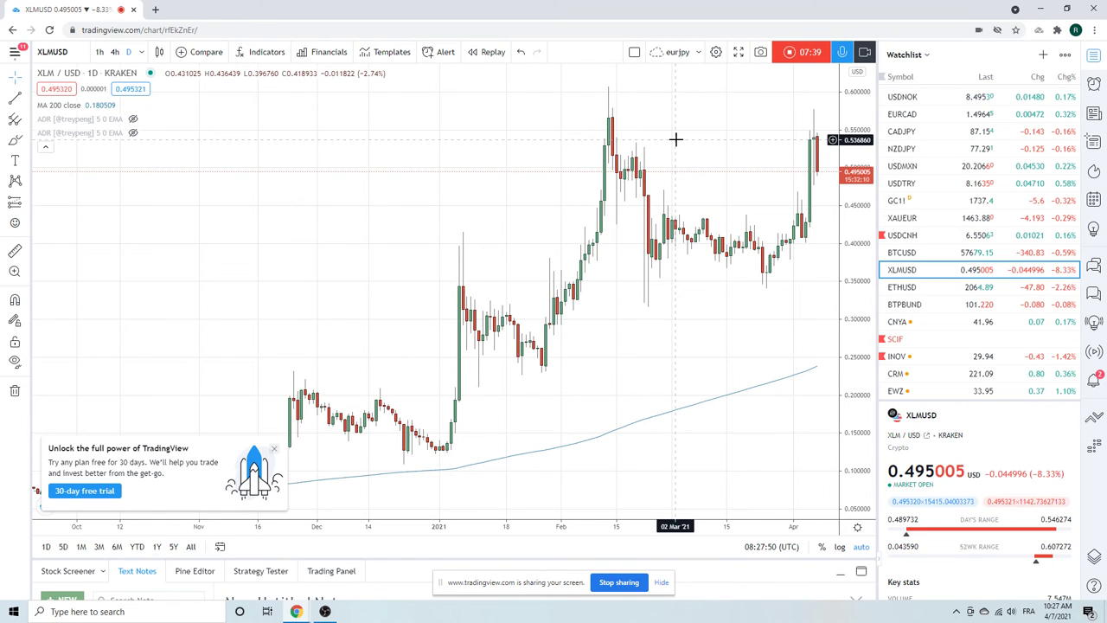
left_click(913, 288)
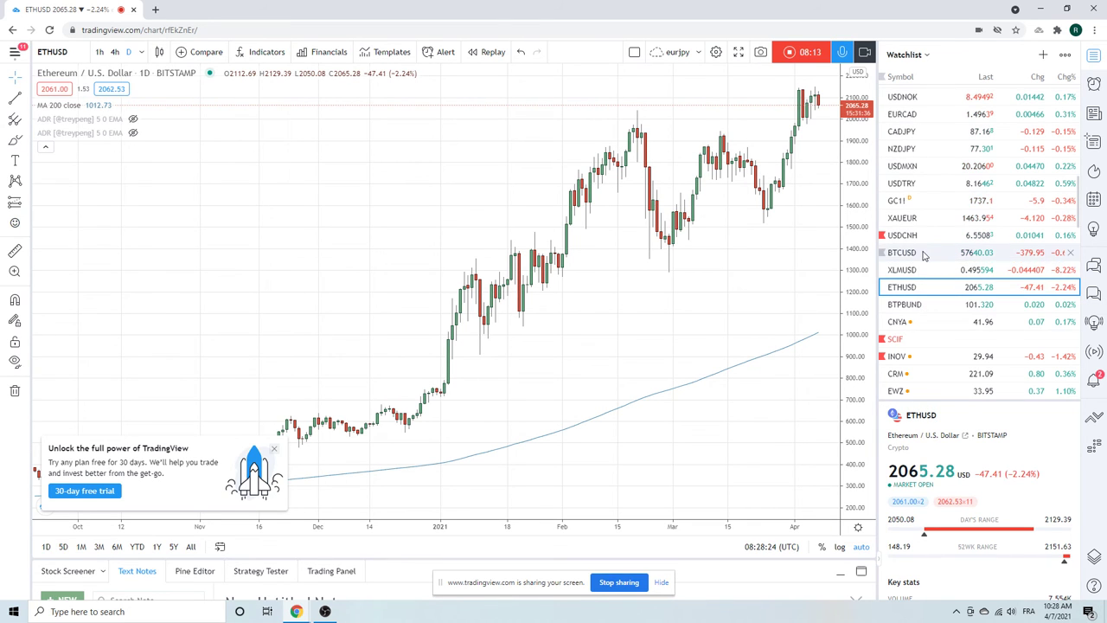
- Scroll the watchlist, then end the chart recording to bring up the Preview Video Idea window
scroll(923, 255, "down", 3)
scroll(924, 255, "up", 4)
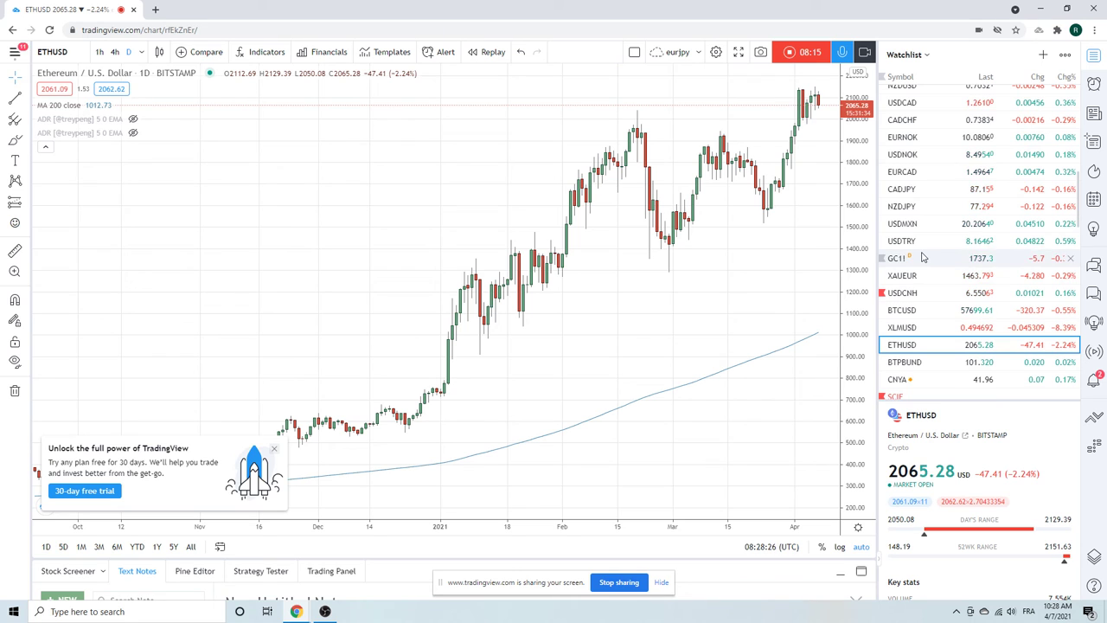
scroll(923, 256, "up", 3)
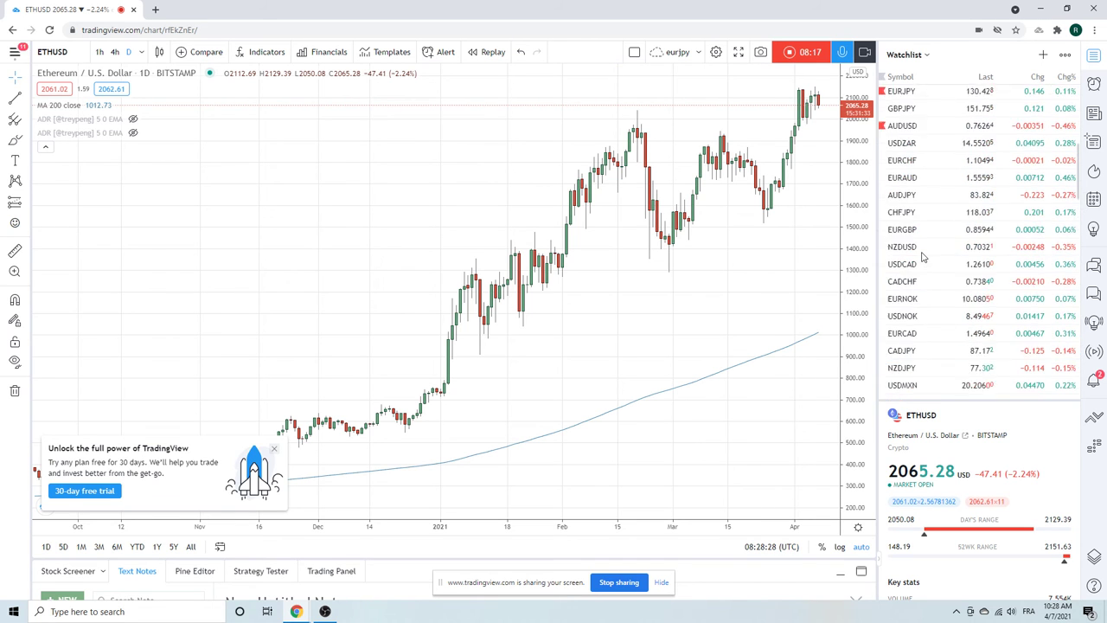
scroll(924, 257, "down", 3)
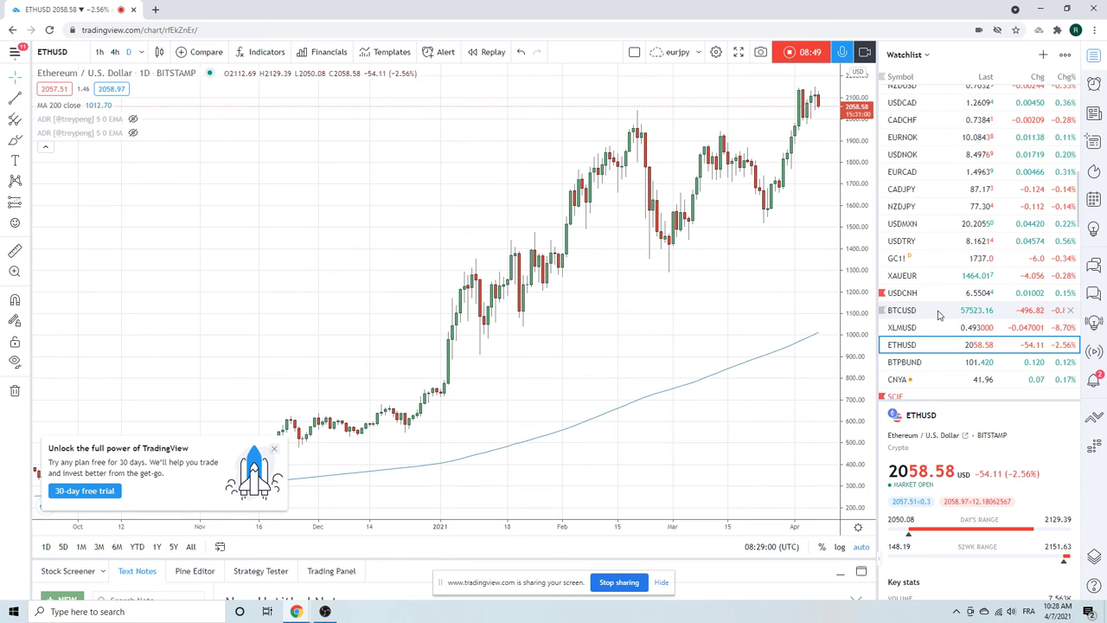
scroll(951, 300, "up", 3)
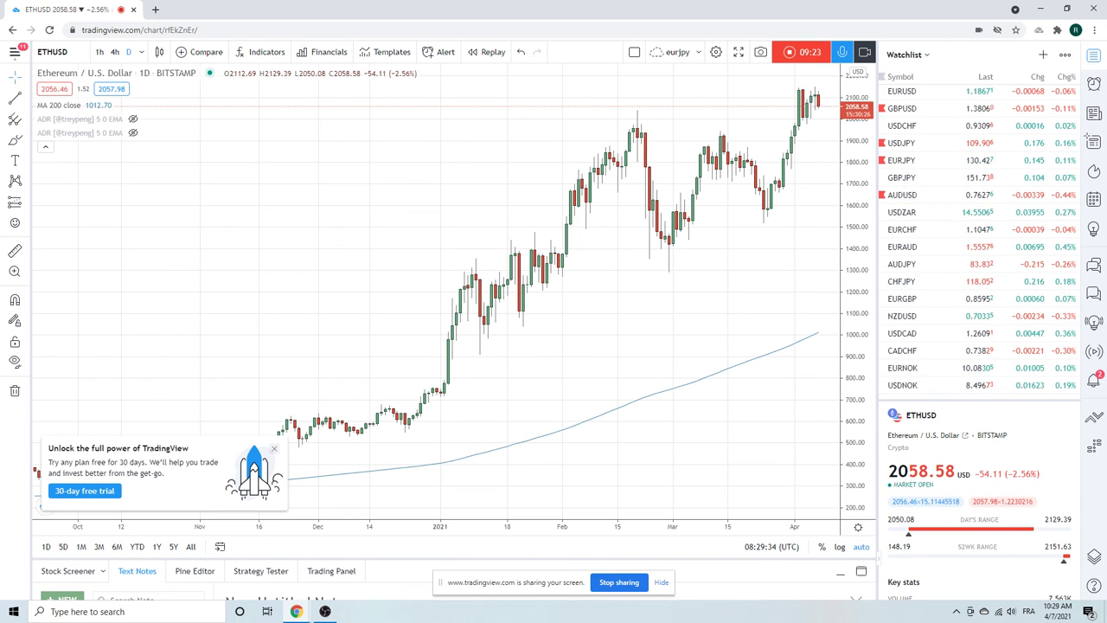
left_click(795, 52)
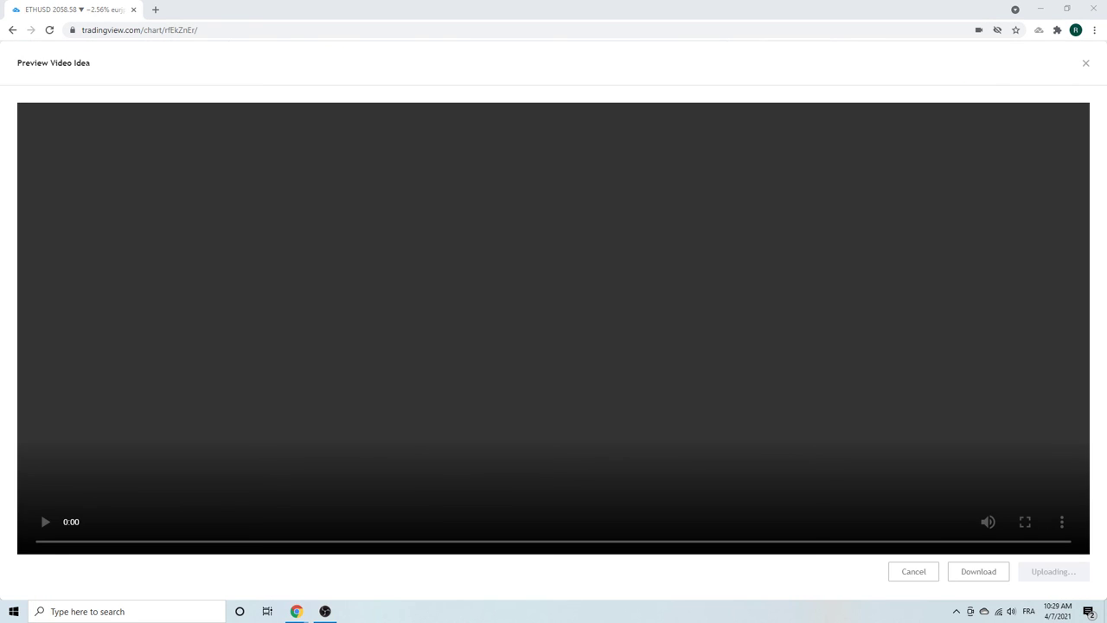